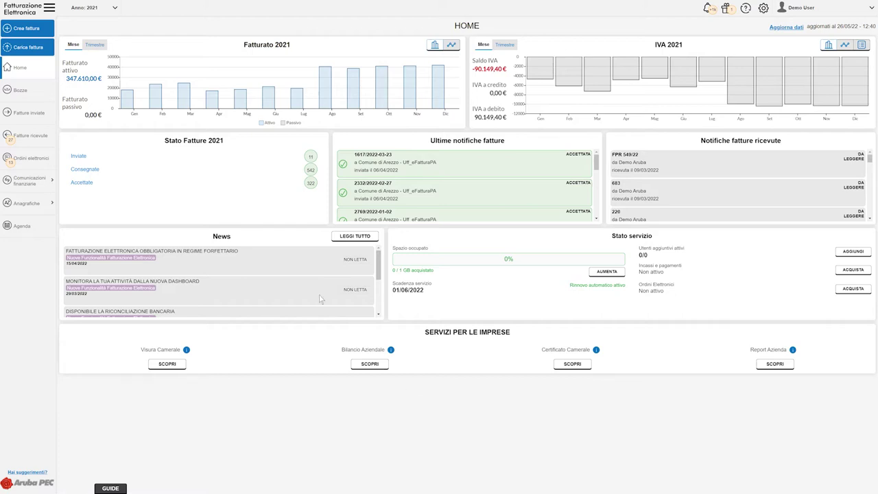
Step: Create a new smart invoice for Cliente Tipo and add Prodotto esempio 1 and Prodotto esempio 2 to it
left_click(45, 30)
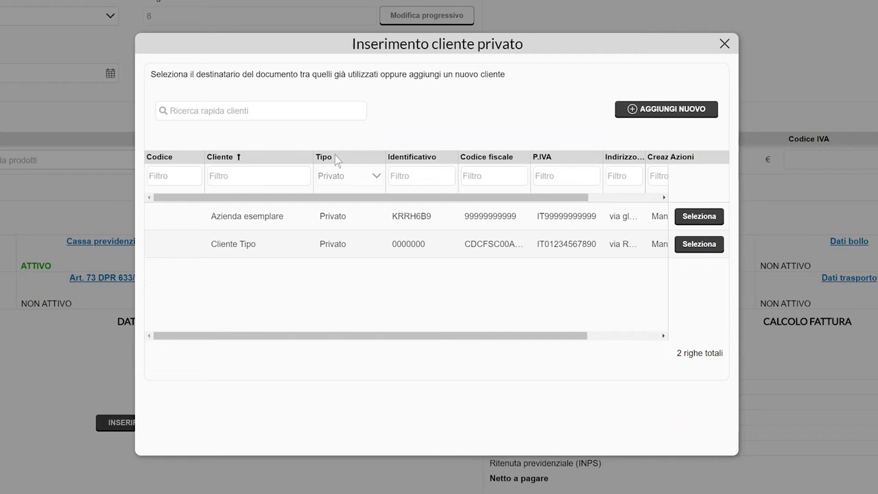
left_click(694, 245)
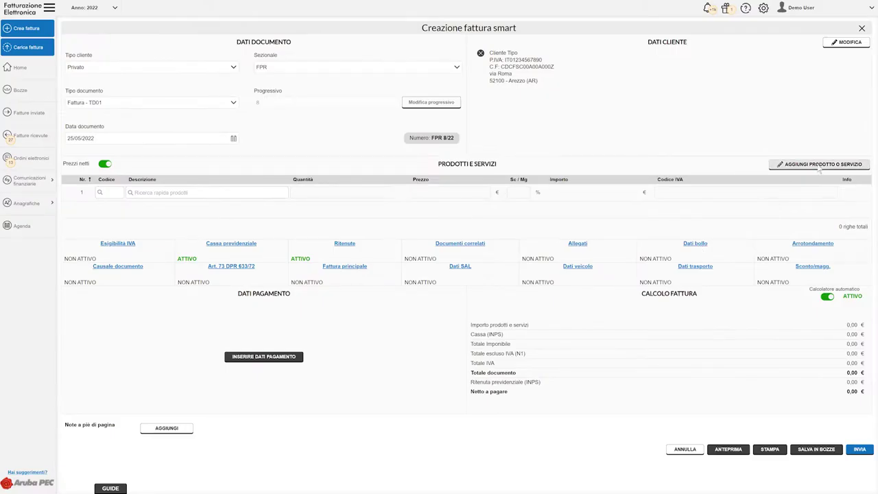
left_click(816, 164)
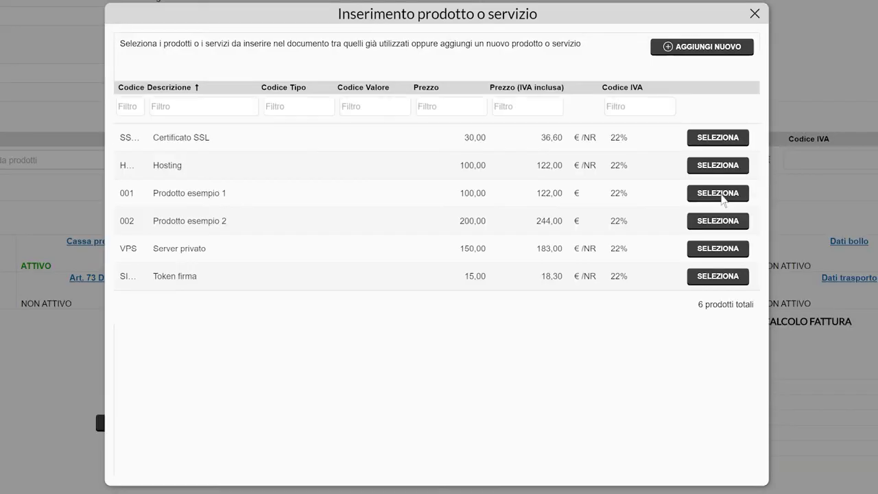
left_click(720, 195)
left_click(722, 221)
left_click(439, 455)
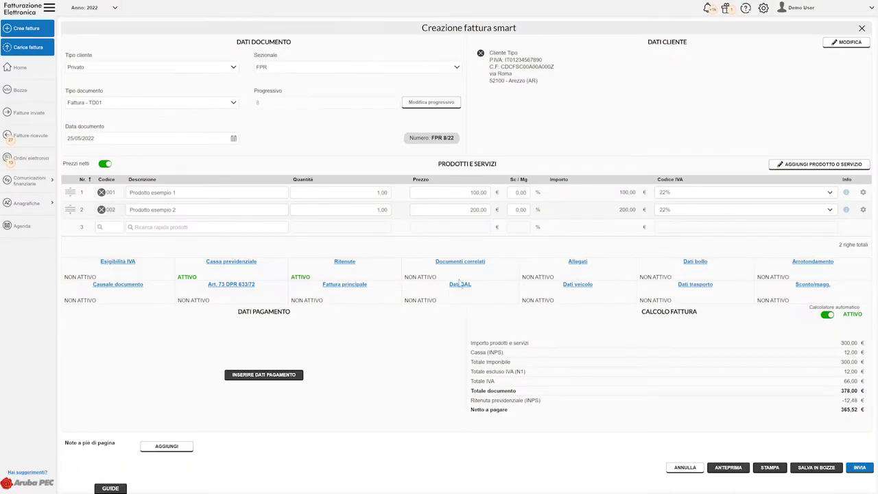
left_click(460, 263)
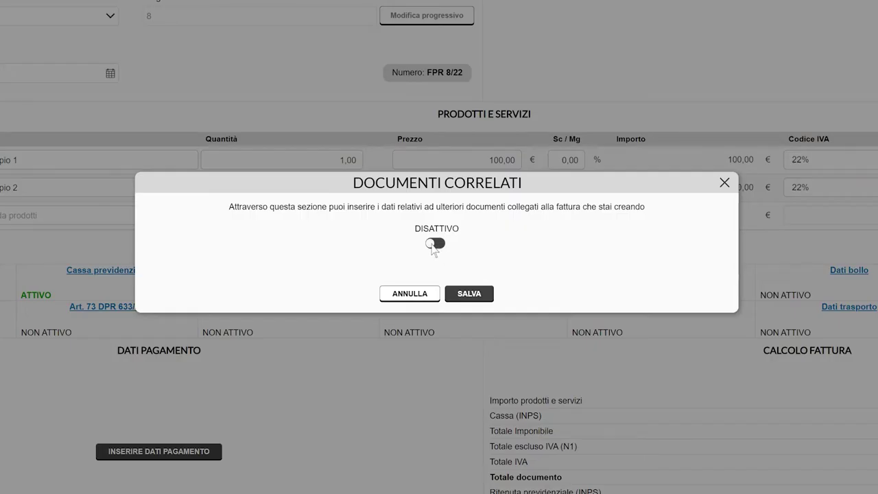
left_click(434, 244)
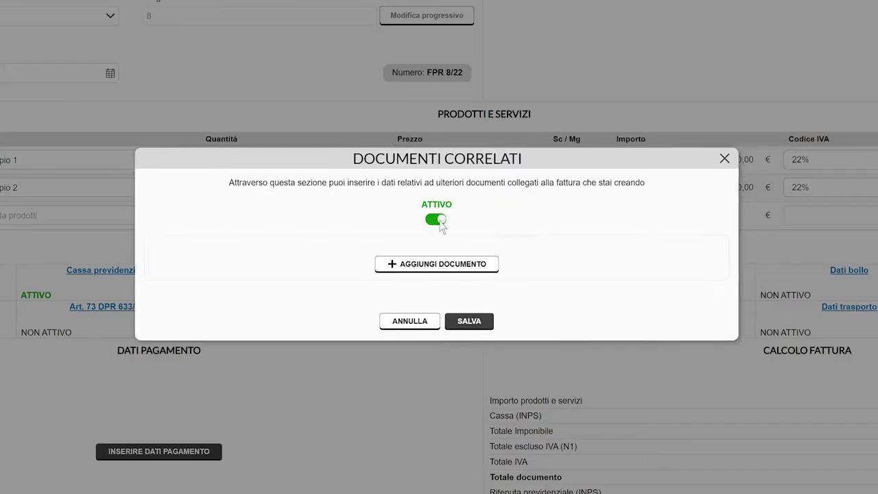
left_click(439, 267)
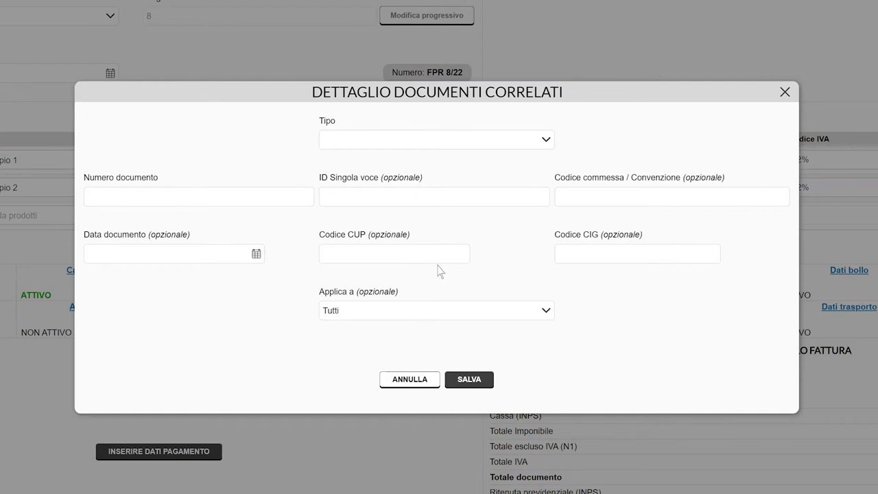
left_click(547, 143)
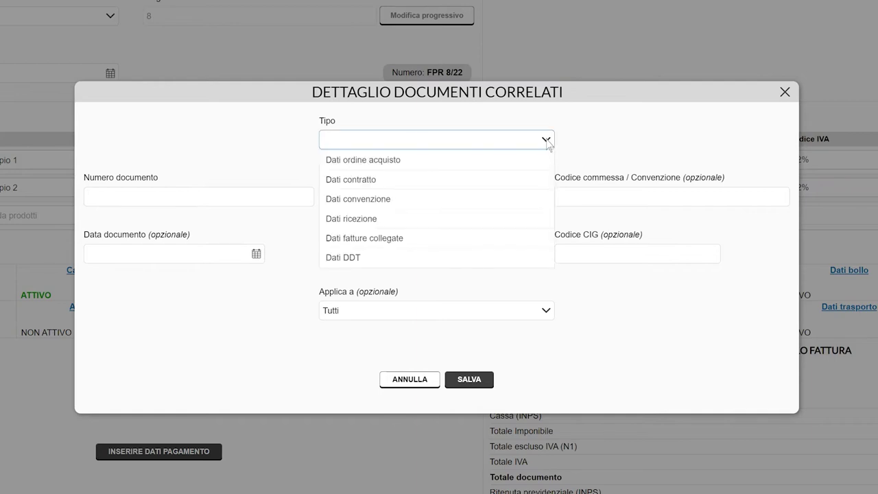
left_click(458, 168)
left_click(402, 259)
key("ctrl+v")
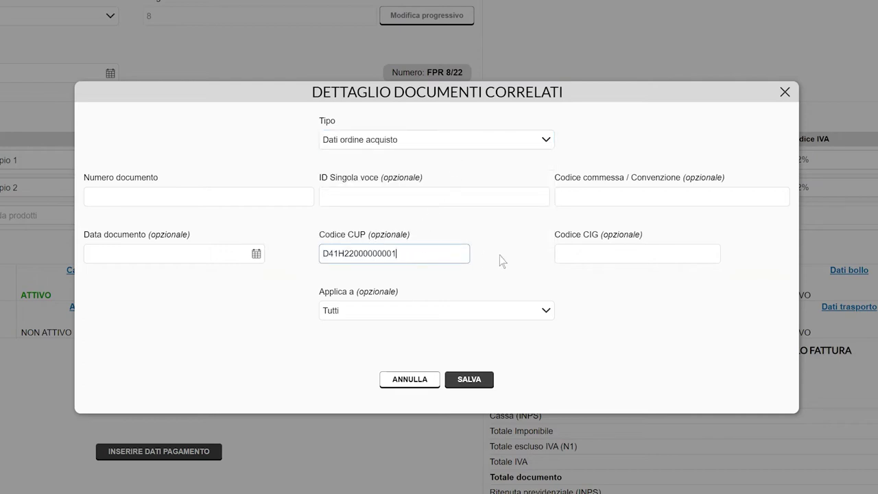
left_click(613, 260)
type("XOF155A5D")
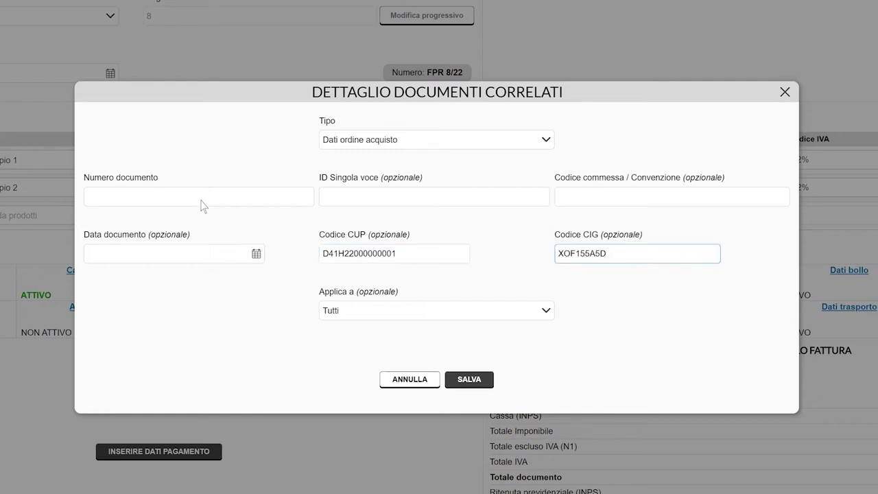
Step: Enter the purchase order's document number, apply it only to Prodotto esempio 2, and save the related document
left_click(176, 198)
type("123456")
left_click(433, 199)
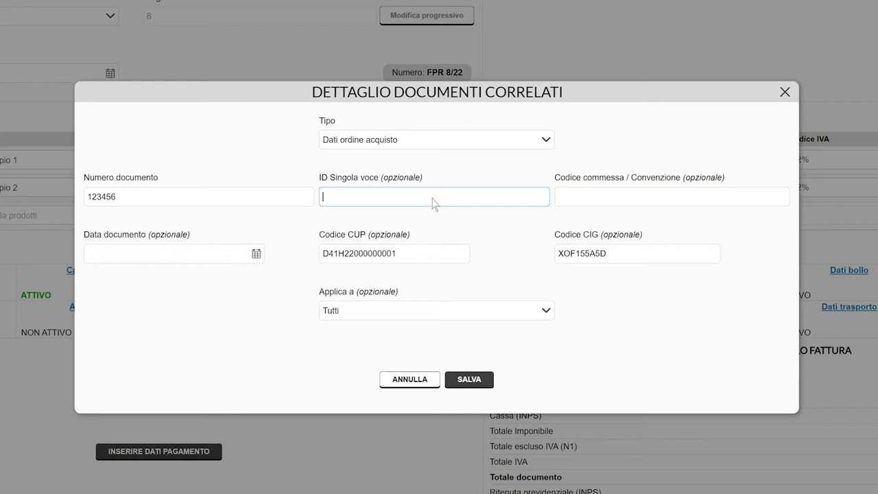
left_click(639, 200)
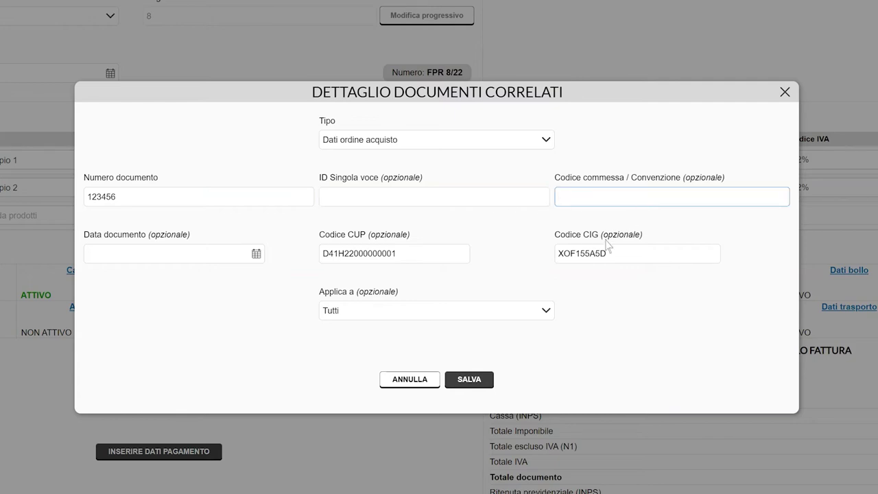
left_click(546, 312)
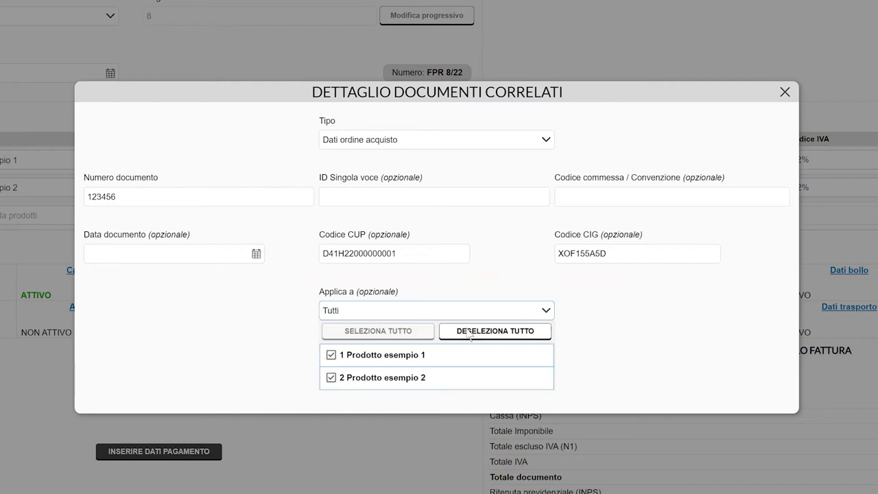
left_click(331, 355)
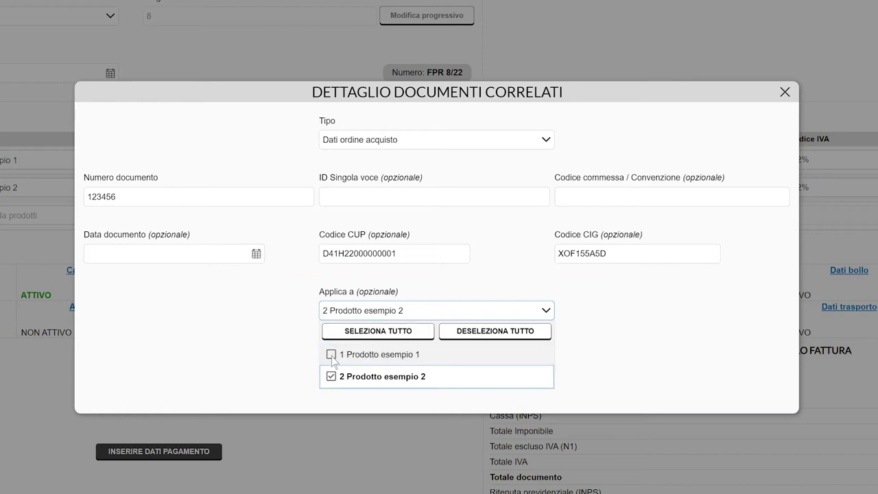
key("Escape")
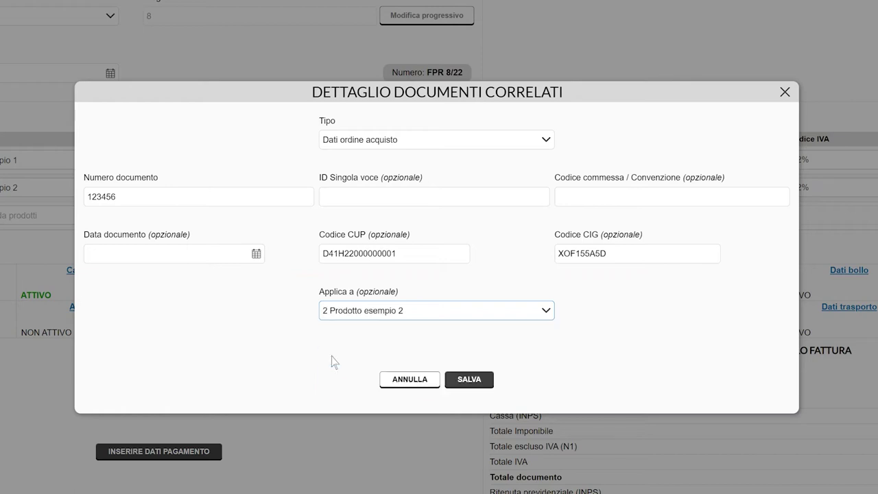
left_click(469, 381)
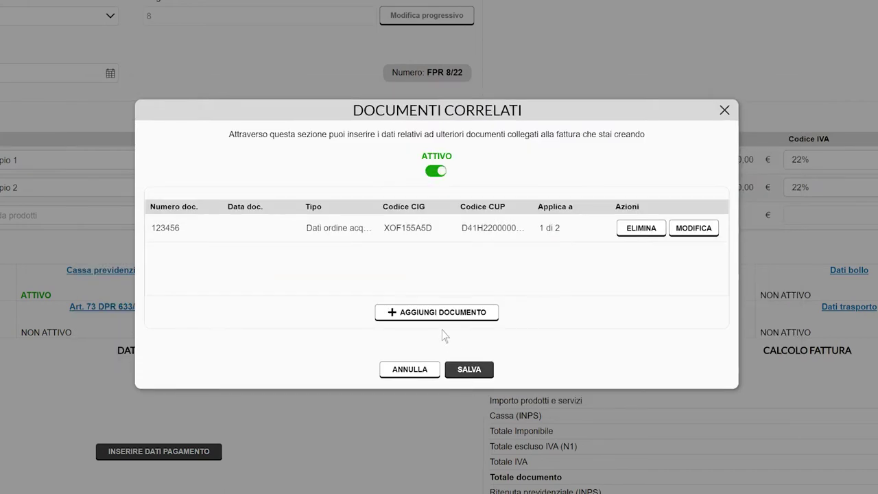
Step: Add a Dati DDT document numbered 123456 and dated 25-05-2022, applied only to Prodotto esempio 2, and save the related documents
left_click(435, 315)
left_click(547, 141)
left_click(440, 260)
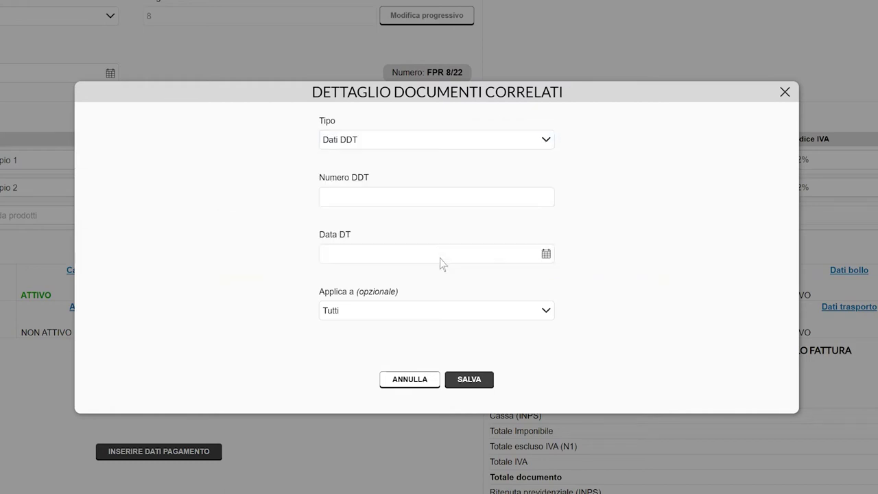
left_click(427, 204)
type("123456")
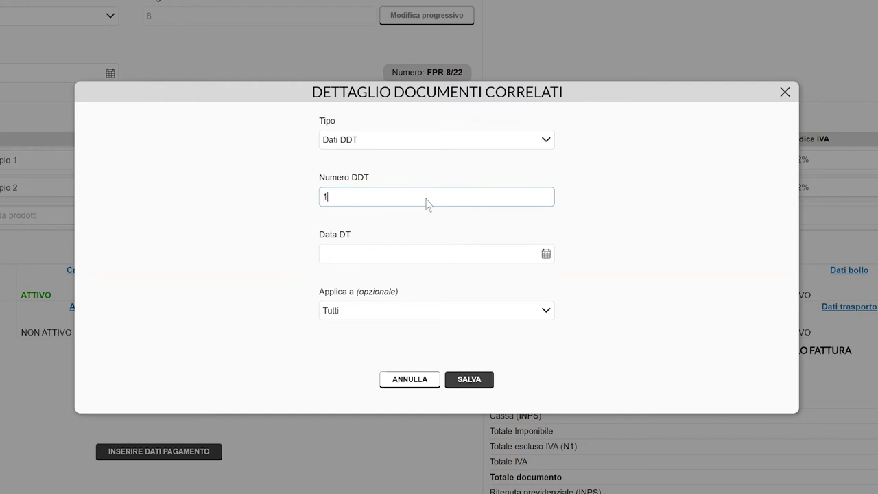
left_click(545, 253)
left_click(546, 255)
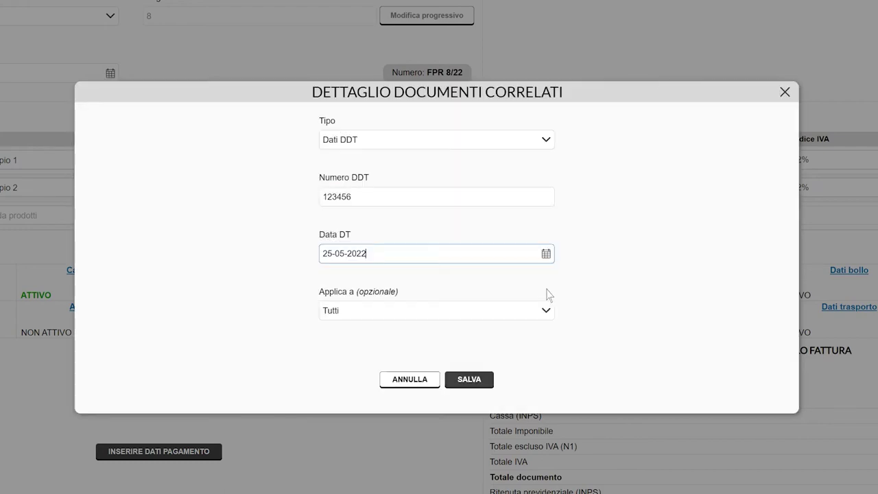
left_click(546, 310)
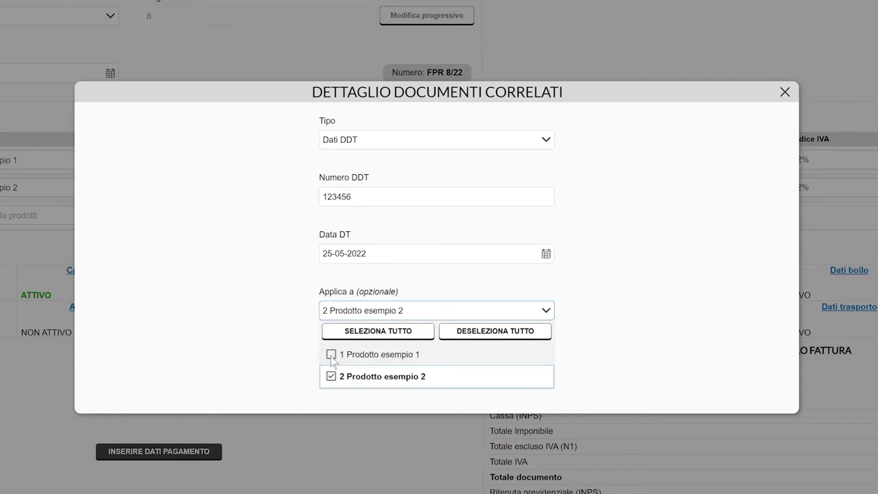
left_click(471, 379)
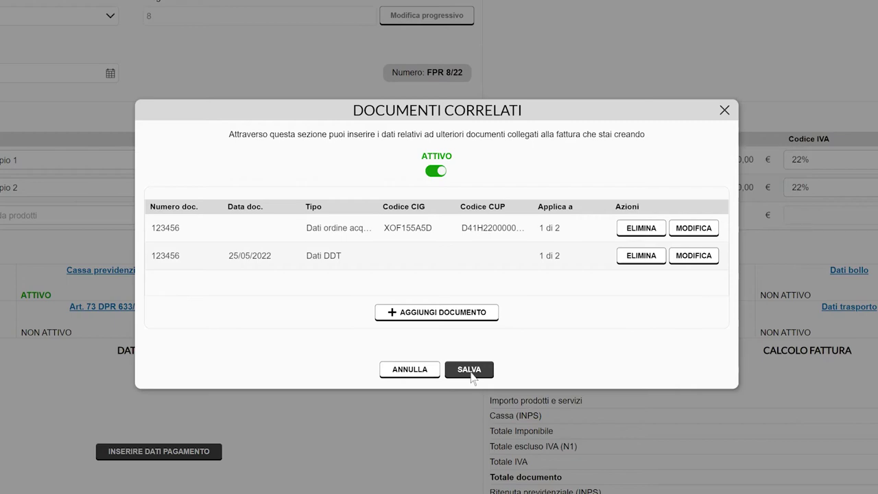
left_click(470, 371)
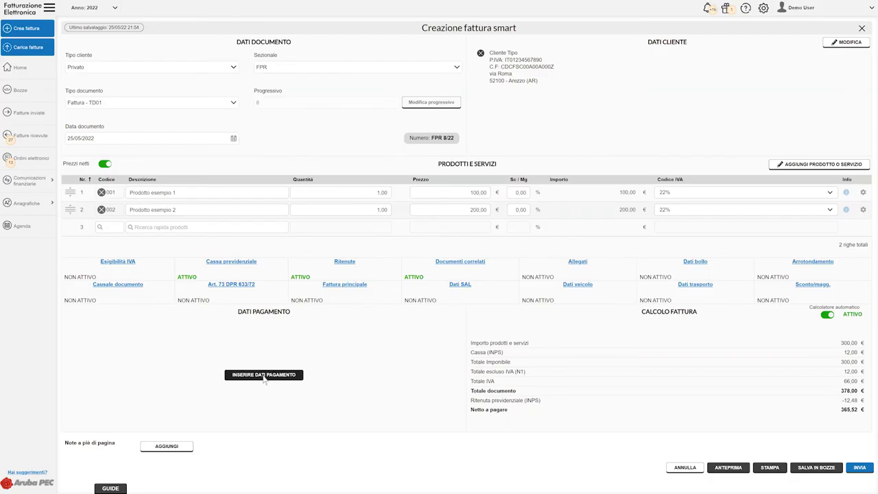
Step: Add the invoice's payment data with method Assegno and condition Pagamento completo, and save it
left_click(264, 375)
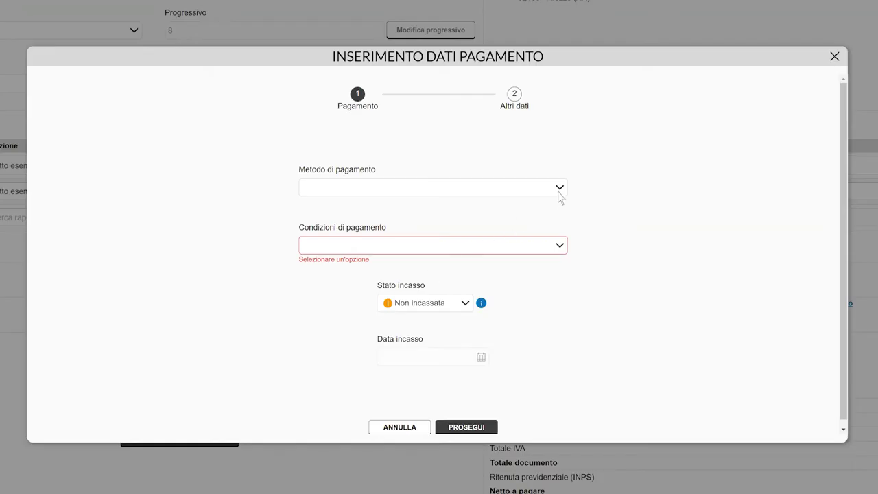
left_click(559, 196)
left_click(428, 249)
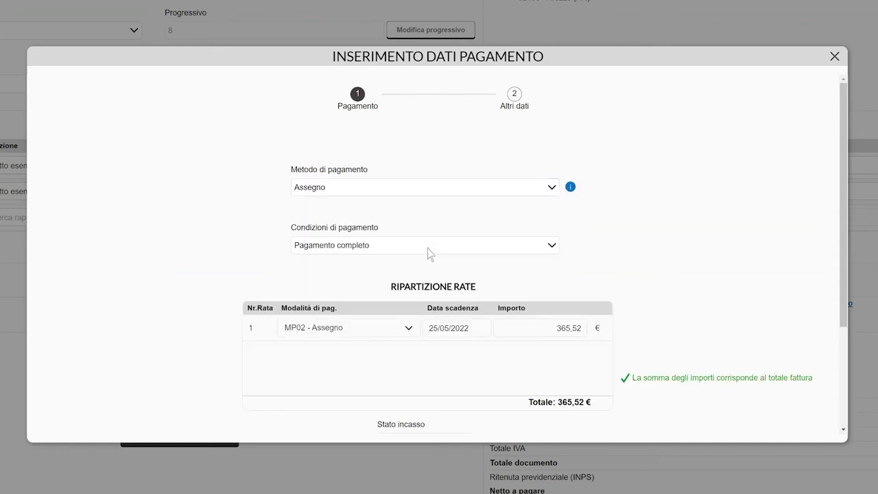
scroll(432, 288, "down", 5)
left_click(464, 419)
left_click(471, 316)
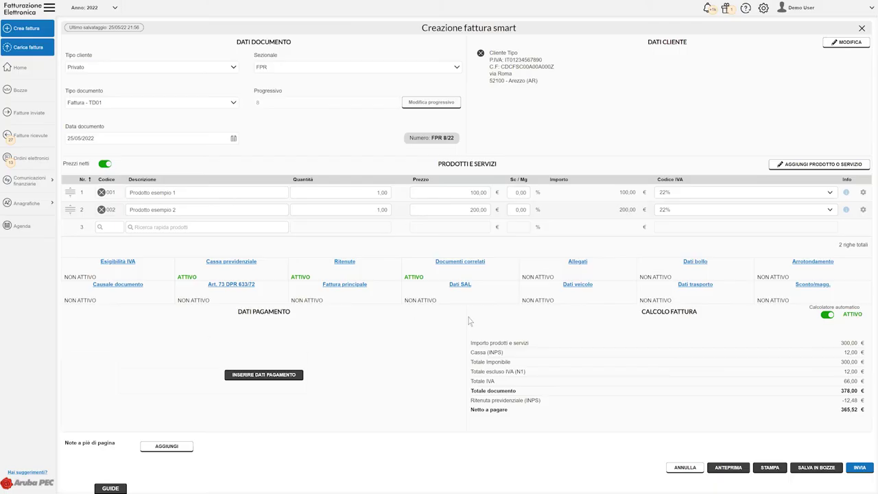
Step: Cancel saving the invoice to drafts and send invoice FPR 8/22 instead
left_click(816, 467)
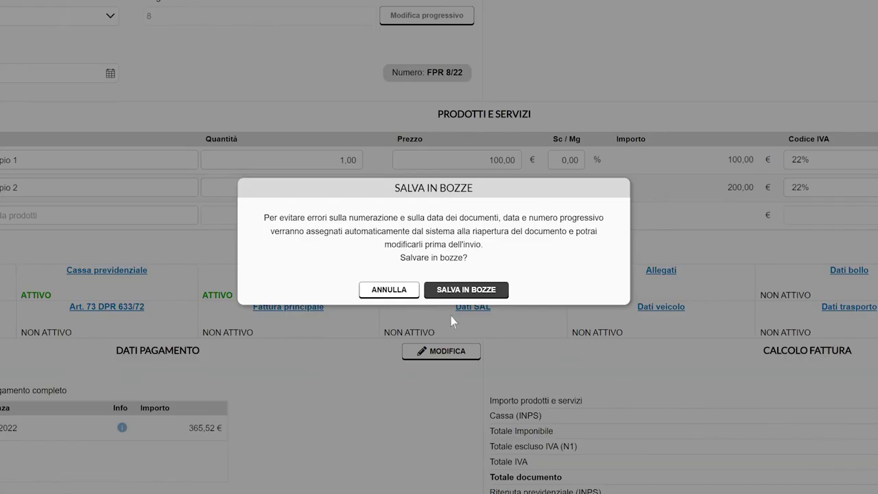
left_click(389, 288)
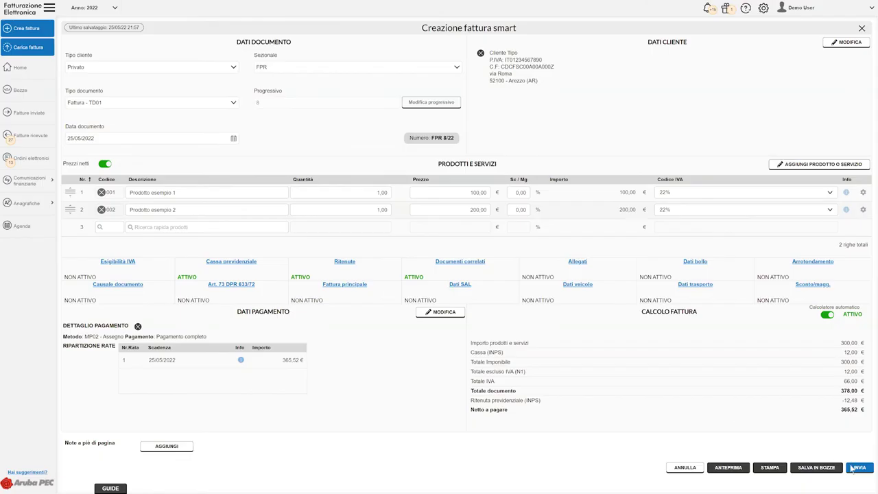
left_click(857, 467)
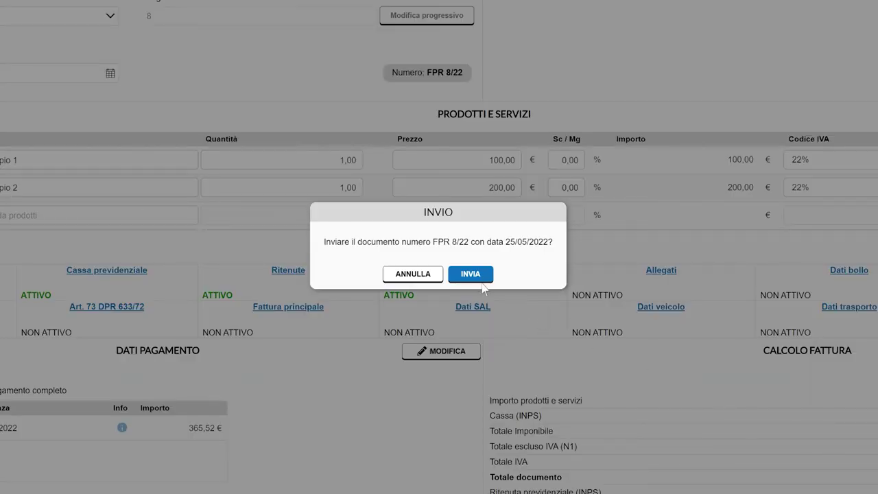
left_click(470, 275)
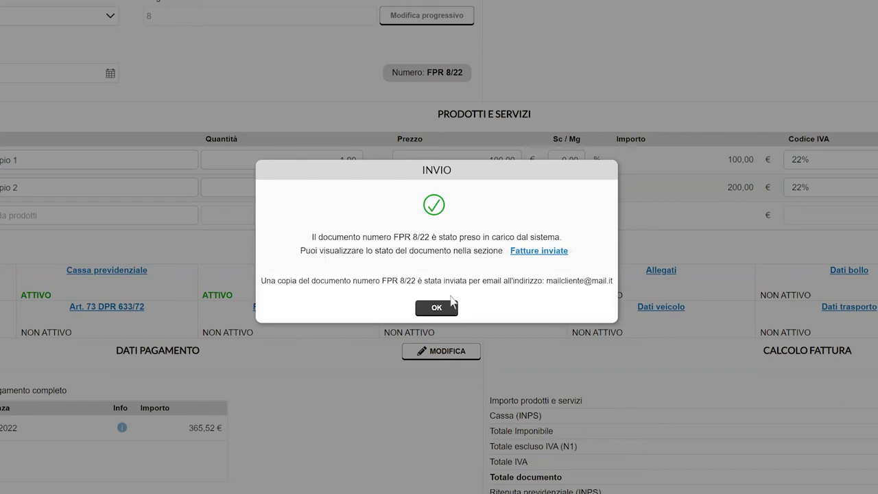
left_click(437, 309)
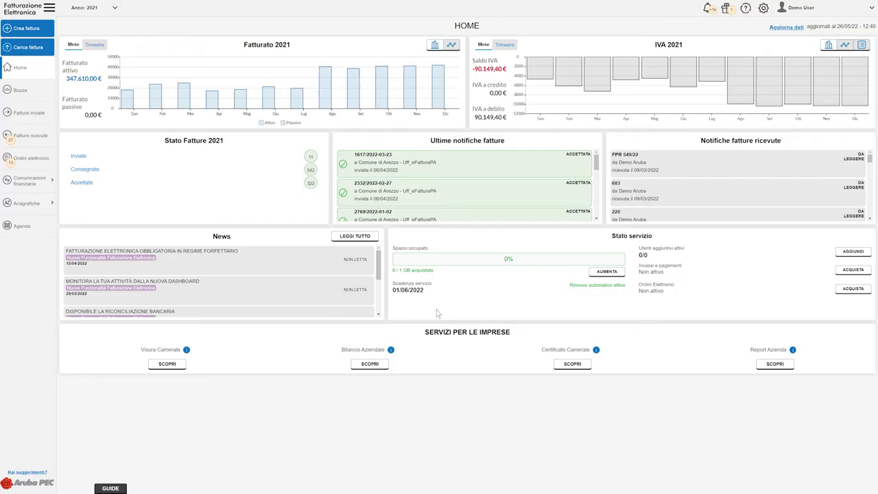
Step: Start a new invoice in guided mode and select Cliente Tipo as the recipient
left_click(44, 31)
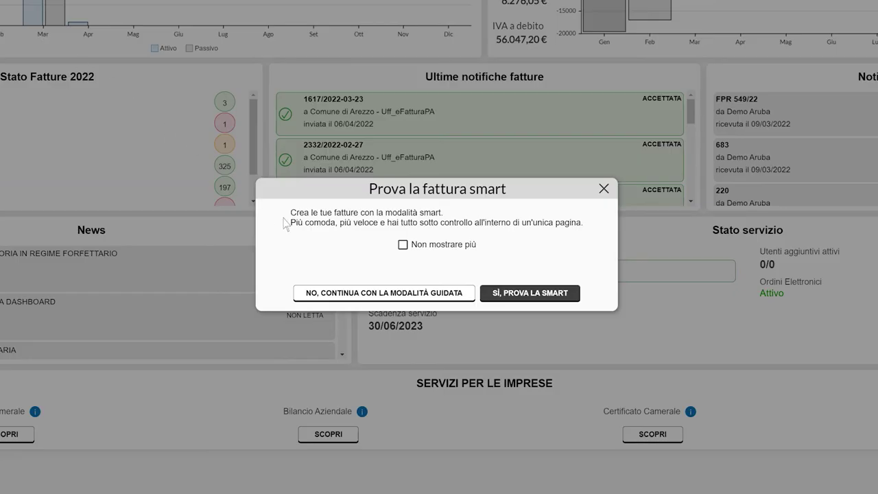
left_click(381, 297)
left_click(383, 296)
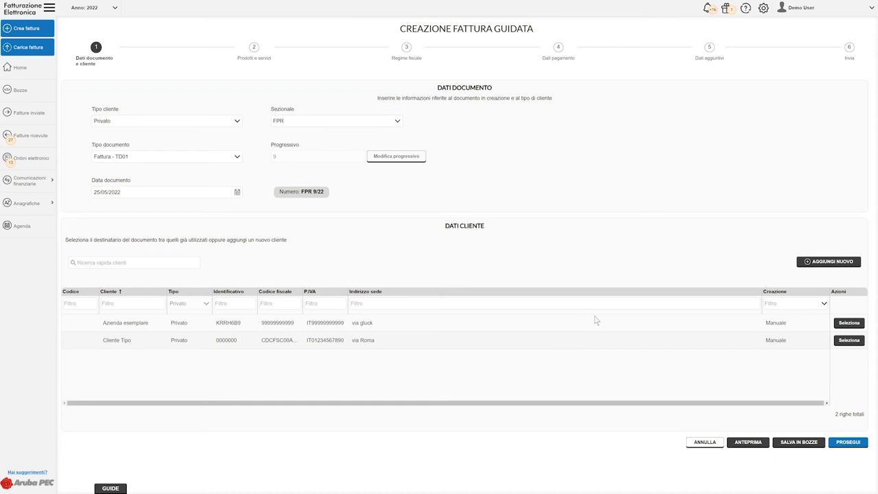
left_click(849, 341)
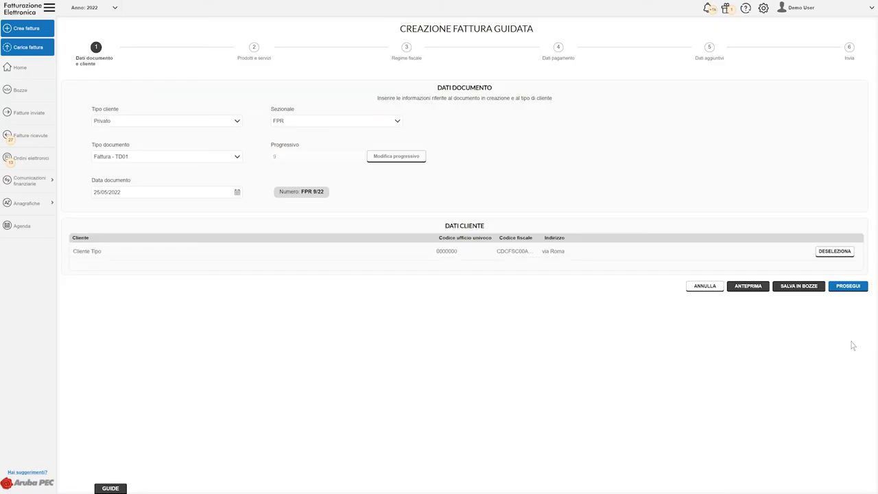
Step: Proceed to the products and services stage and add Prodotto esempio 1 and Prodotto esempio 2 to the guided invoice
left_click(851, 290)
left_click(833, 195)
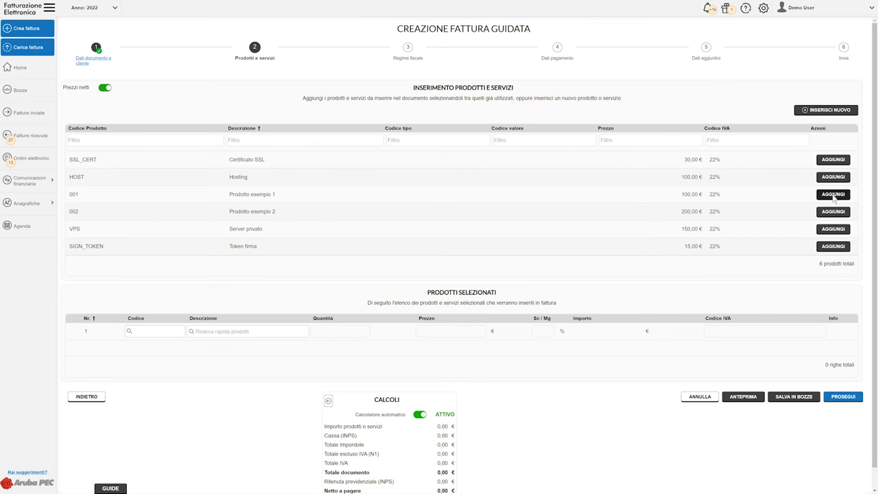
left_click(833, 212)
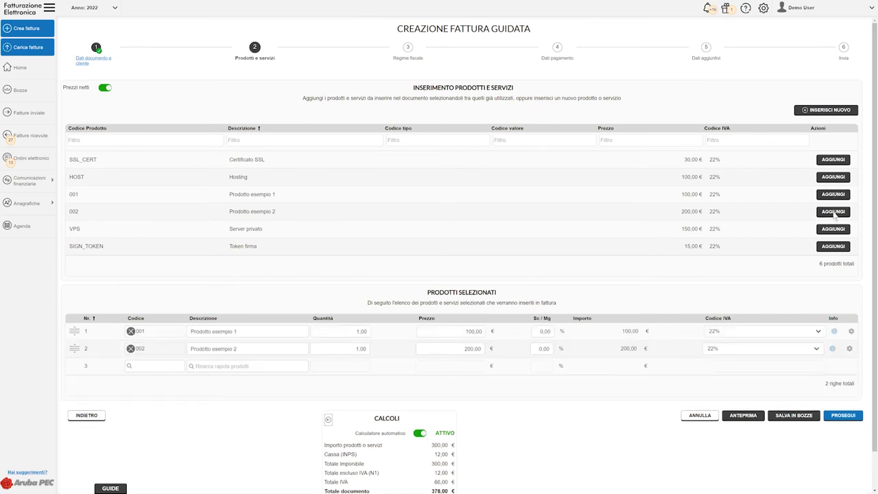
Step: Continue past the products and services and fiscal regime stages to the guided invoice's payment data
scroll(834, 220, "down", 1)
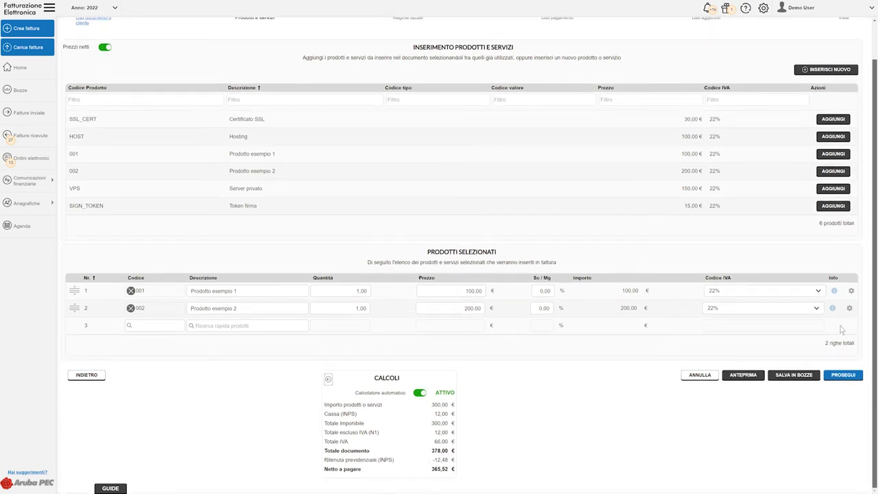
left_click(844, 377)
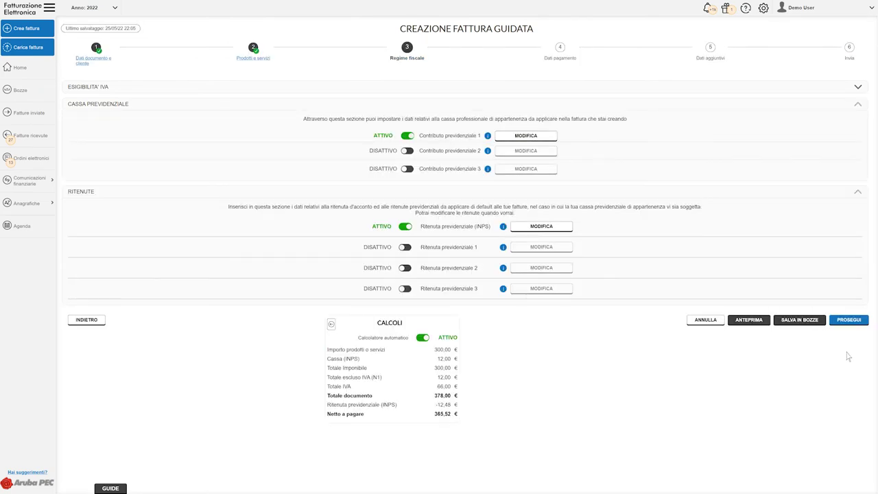
left_click(850, 320)
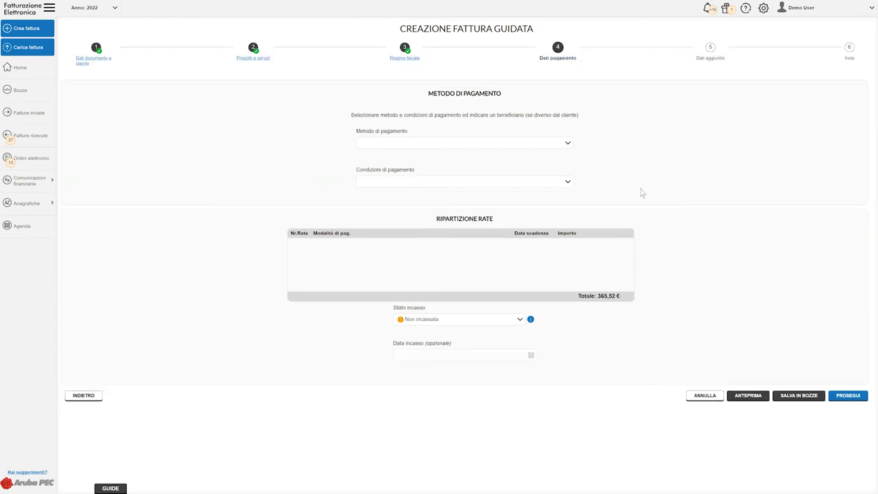
Step: Set the guided invoice's payment method to Assegno and continue to the additional data stage
left_click(569, 144)
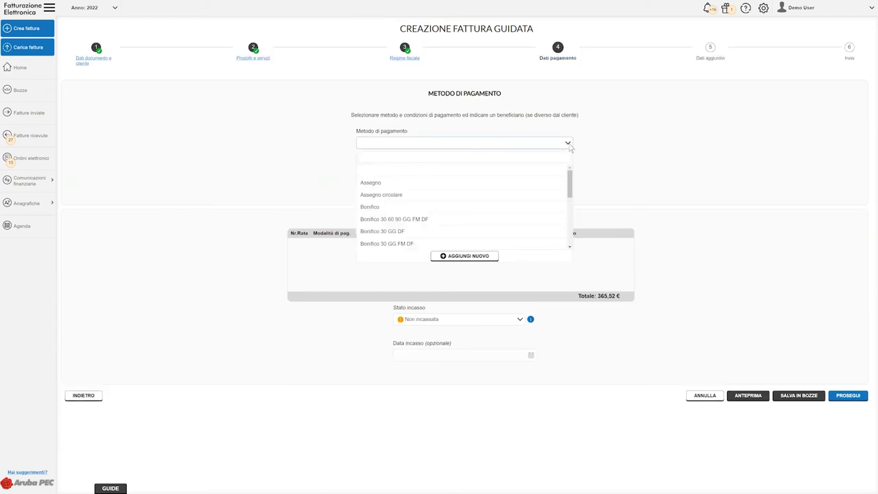
left_click(458, 183)
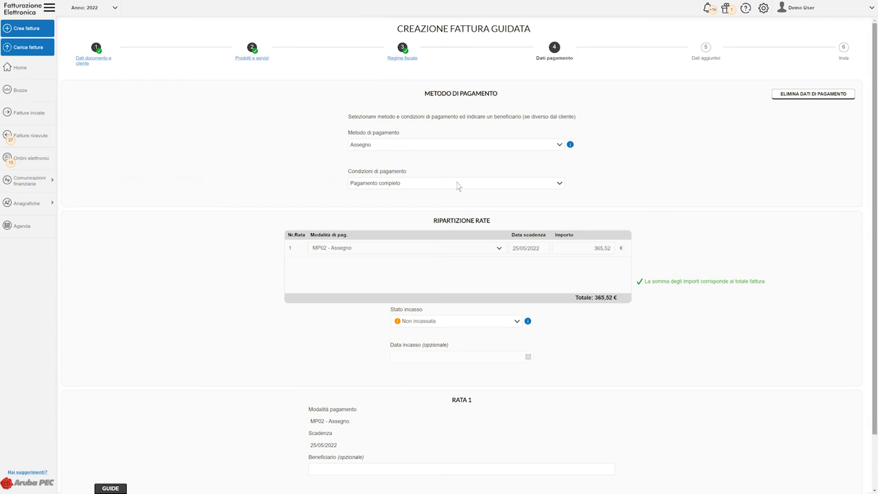
scroll(459, 186, "down", 1)
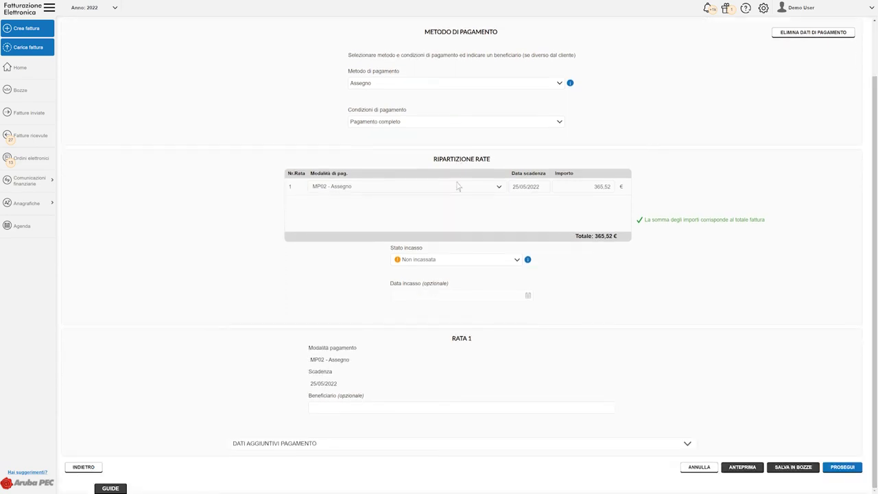
left_click(841, 467)
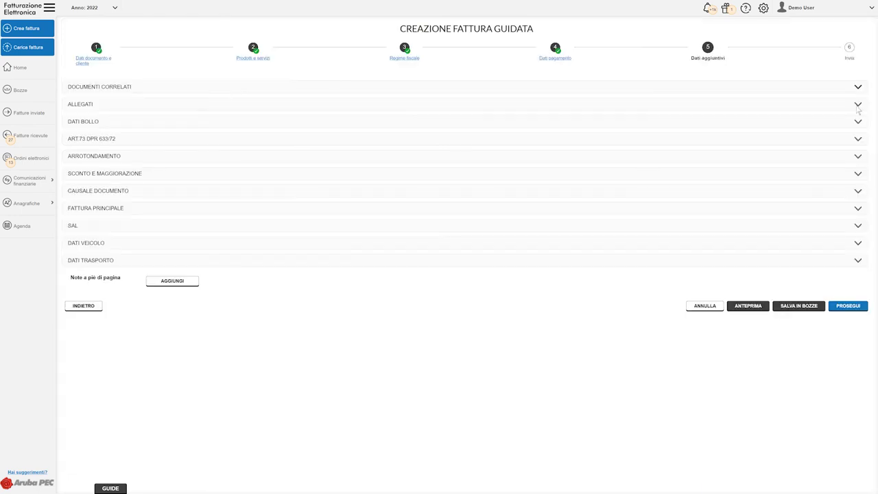
Step: Activate related documents, add one of type Dati ordine acquisto and enter its document number
left_click(858, 87)
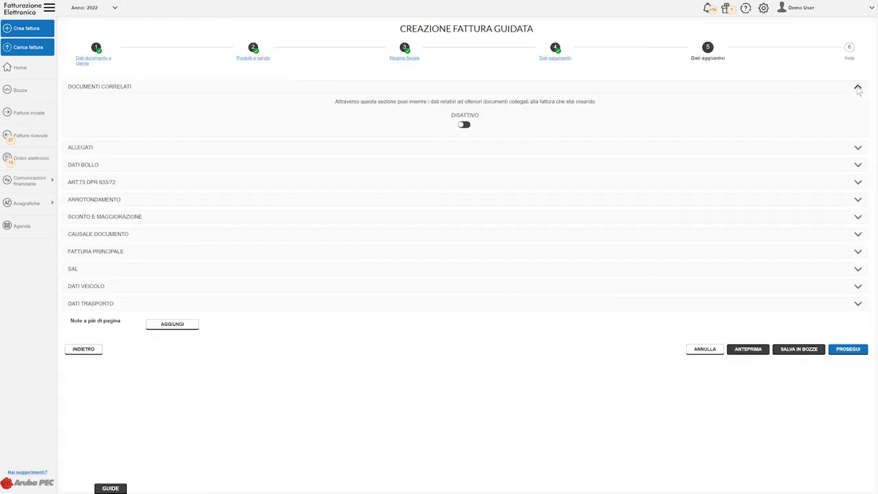
left_click(465, 125)
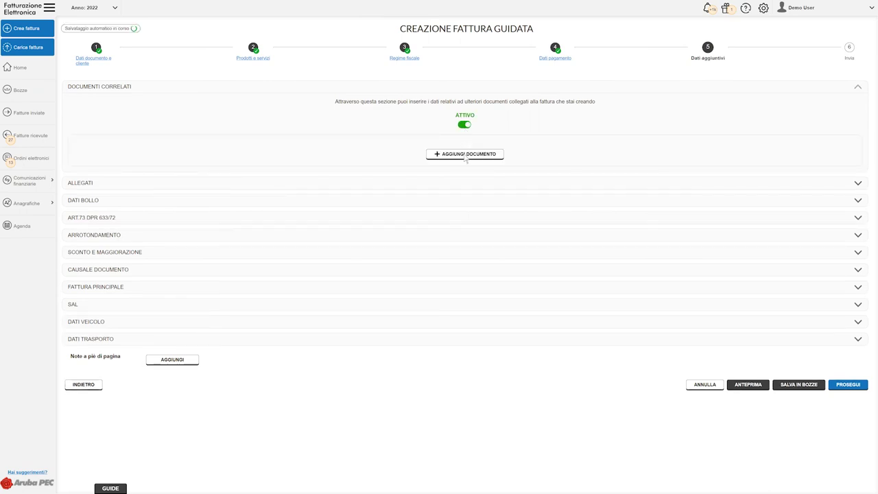
left_click(466, 155)
left_click(505, 181)
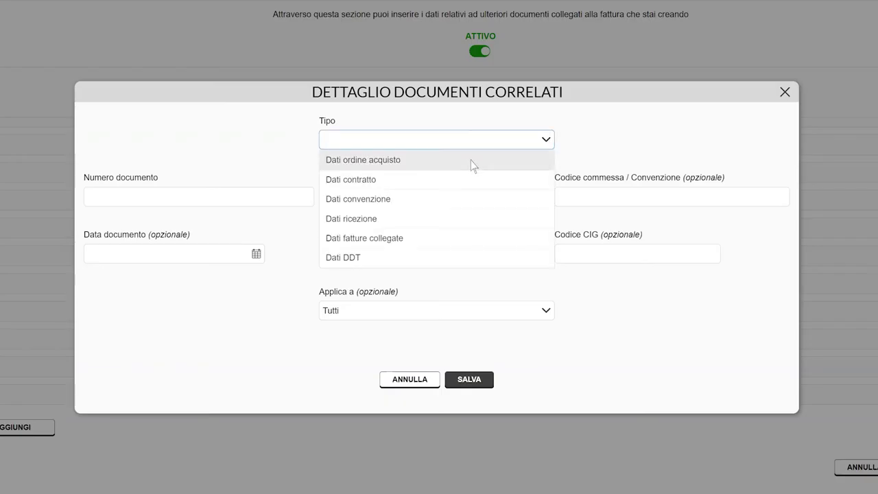
left_click(471, 162)
left_click(223, 202)
type("0123456")
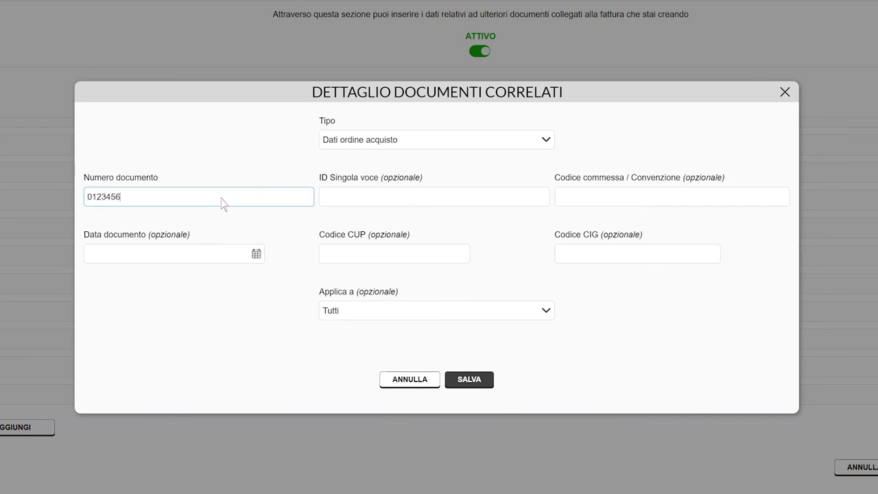
left_click(408, 259)
key("ctrl+v")
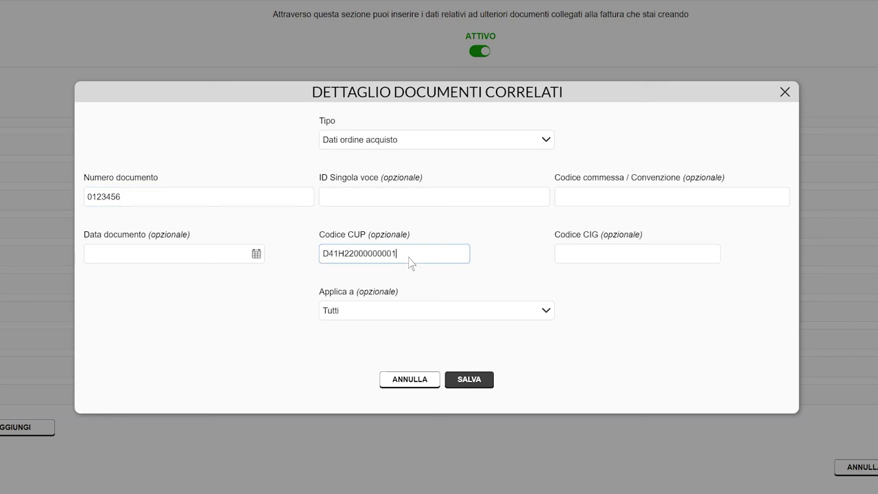
left_click(627, 257)
type("XOF155A5D")
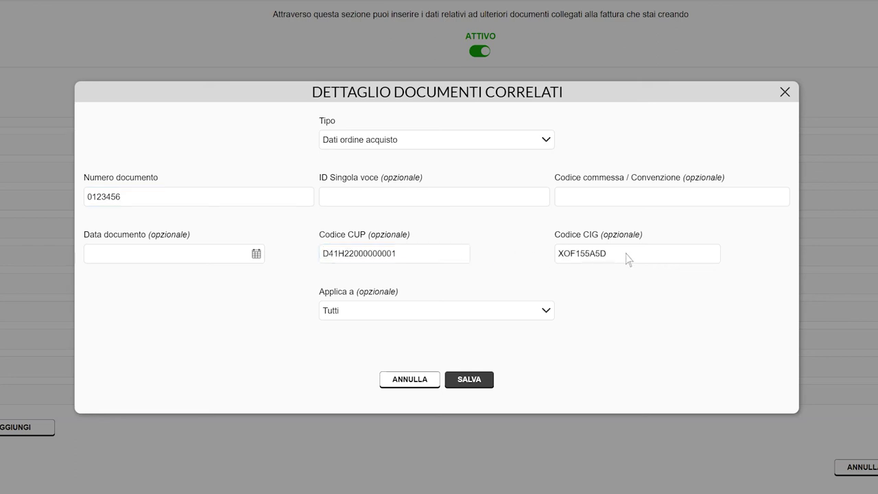
left_click(546, 314)
left_click(331, 355)
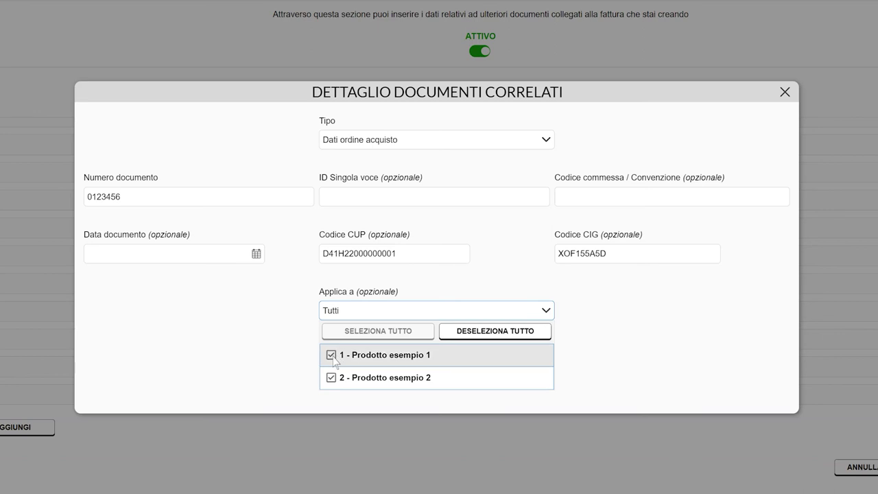
left_click(469, 381)
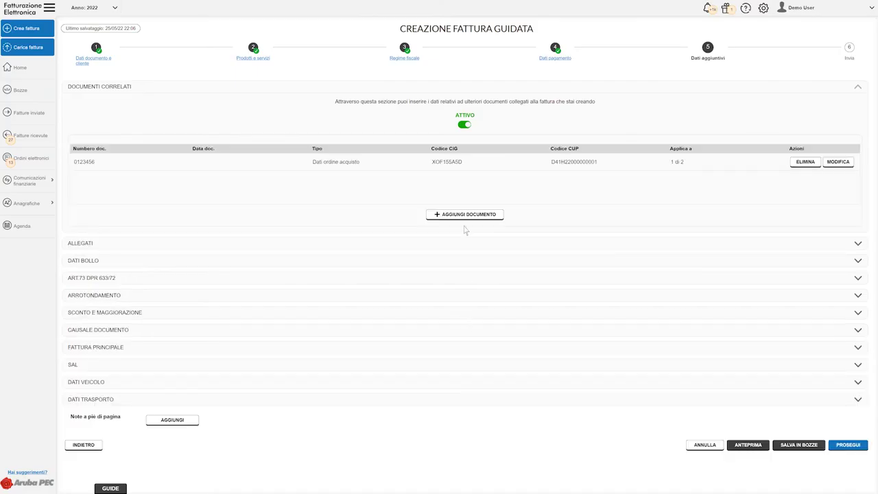
Step: Add a second related document of type Dati DDT with number 012345678 and date 25-05-2022
left_click(466, 215)
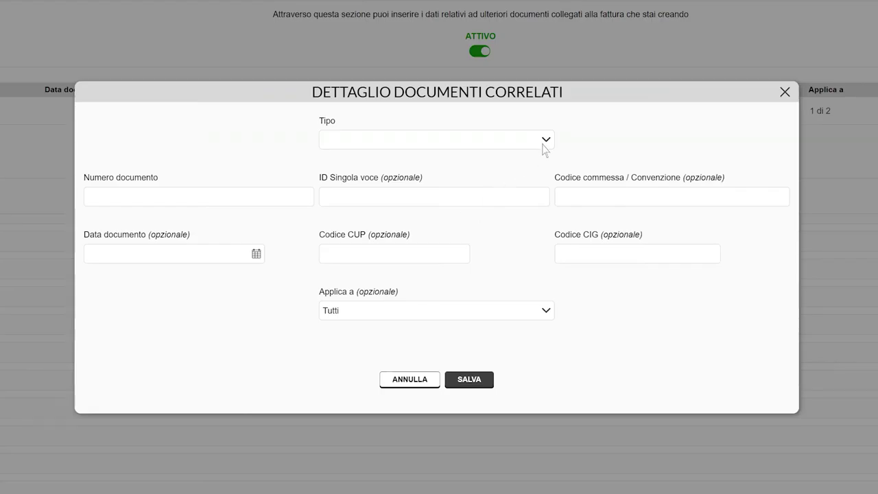
left_click(546, 140)
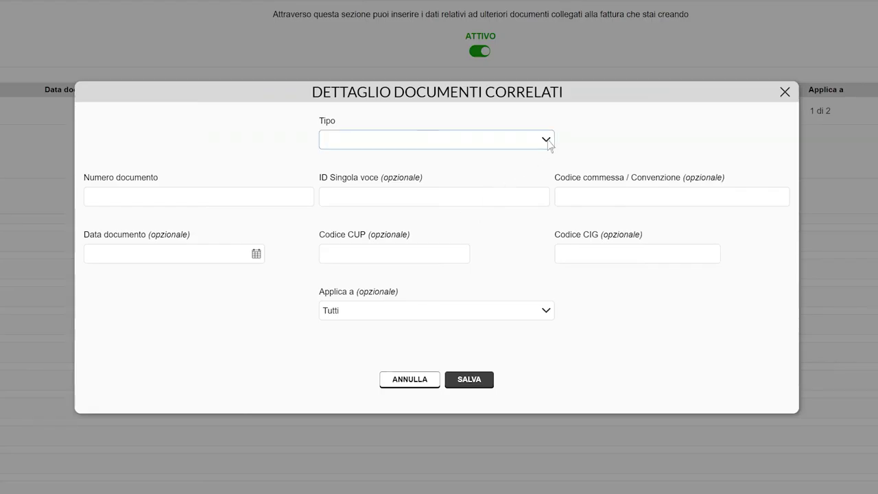
left_click(541, 149)
left_click(441, 203)
type("012345678")
key("Tab")
left_click(546, 254)
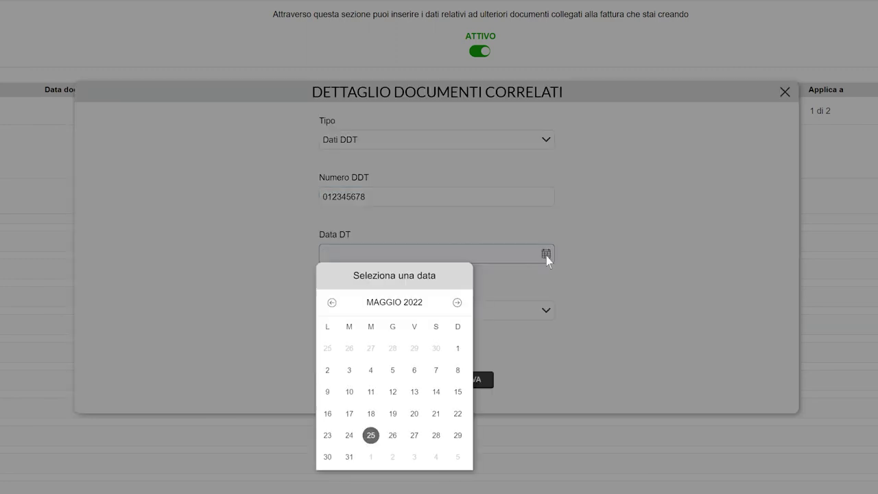
key("Return")
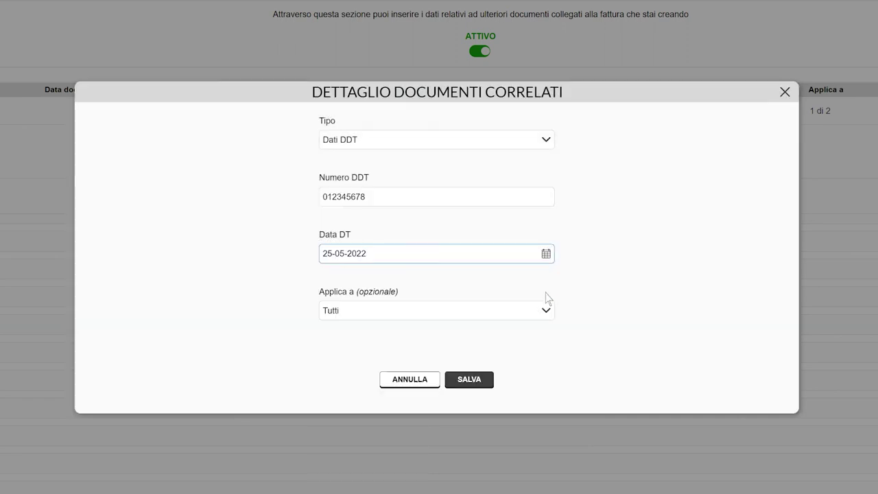
Step: Apply the DDT only to Prodotto esempio 1 and save it
left_click(546, 315)
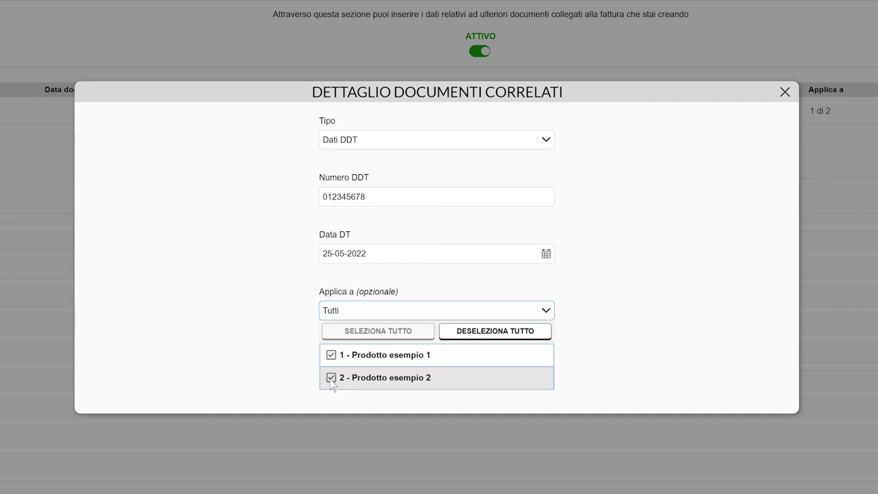
left_click(332, 377)
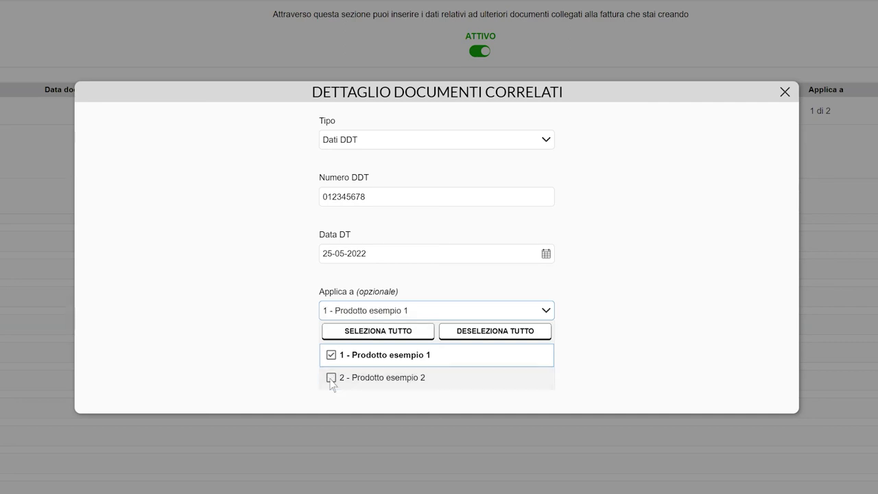
left_click(474, 379)
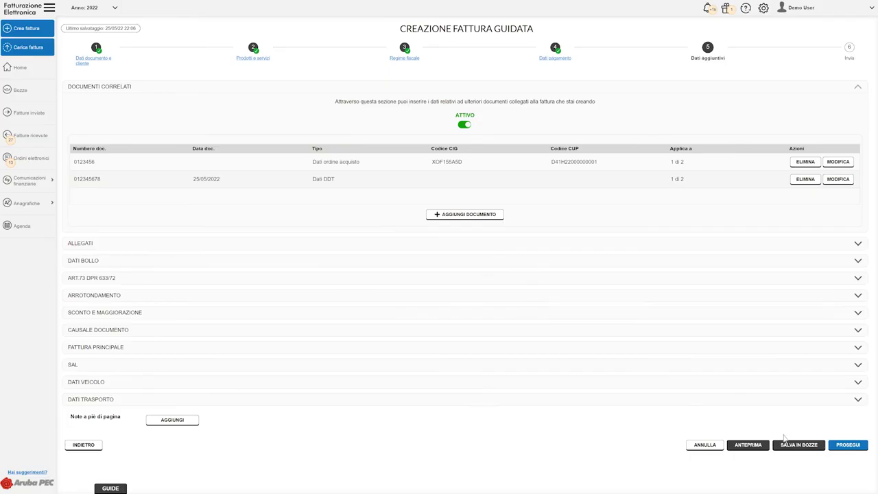
Step: Proceed to the final sending stage and review the invoice summary with its related documents
left_click(849, 447)
scroll(850, 450, "down", 3)
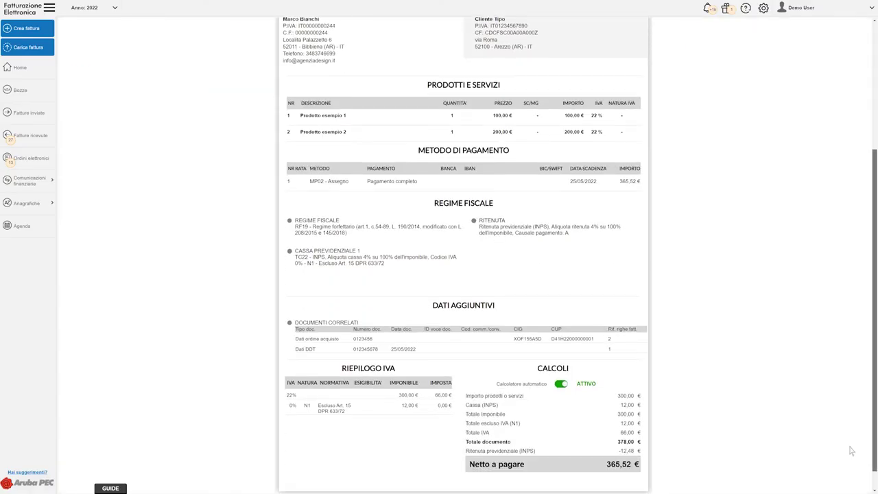
scroll(850, 449, "down", 1)
Step: Cancel saving the guided invoice to drafts and send invoice FPR 9/22 instead, closing the sending notice
left_click(810, 484)
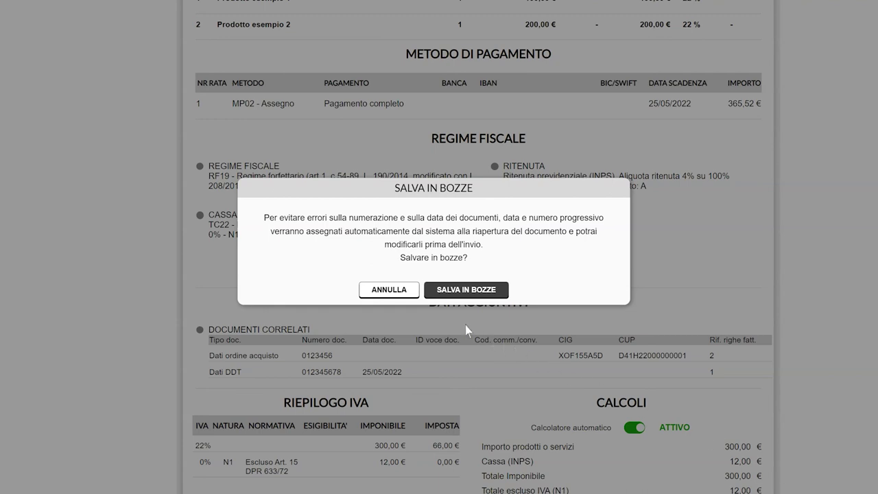
left_click(392, 293)
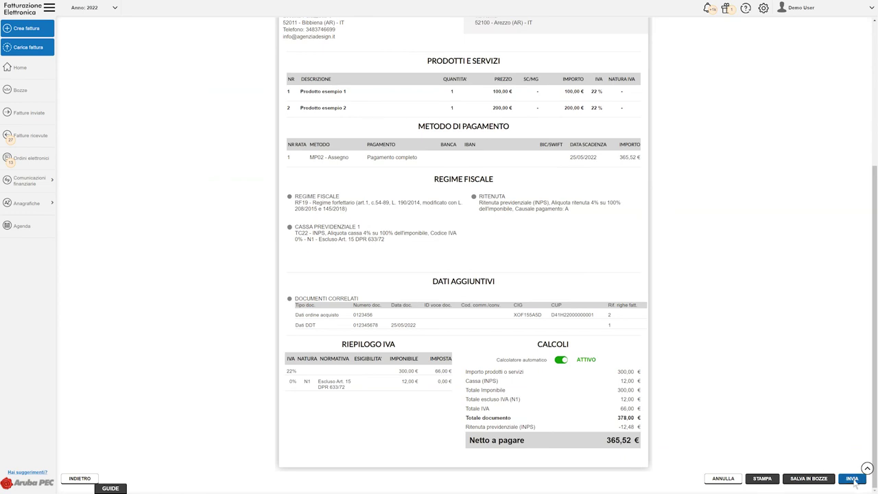
left_click(854, 480)
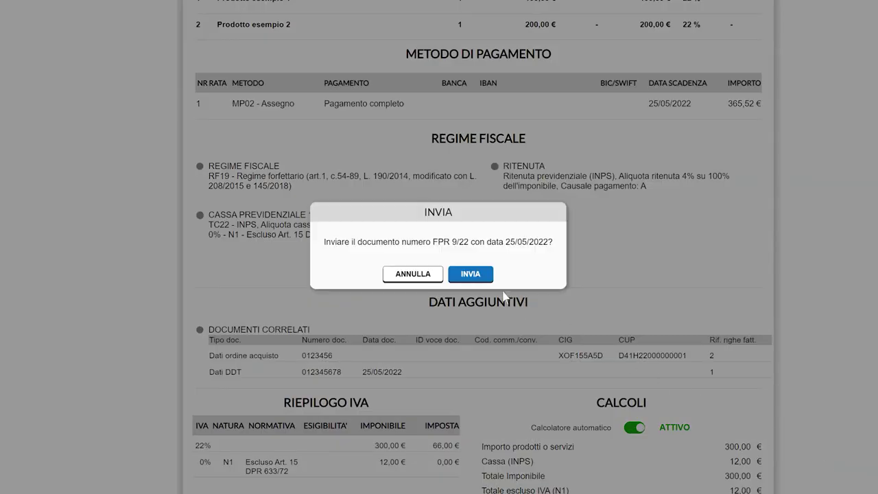
left_click(474, 278)
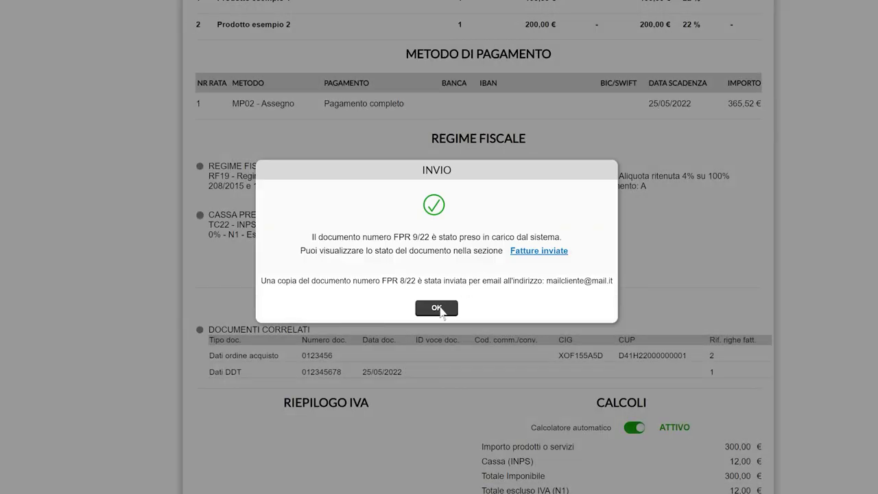
left_click(437, 310)
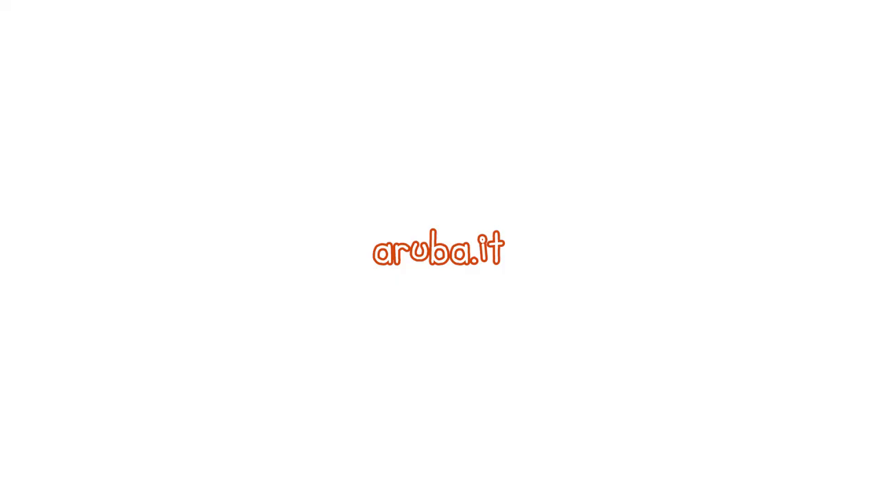